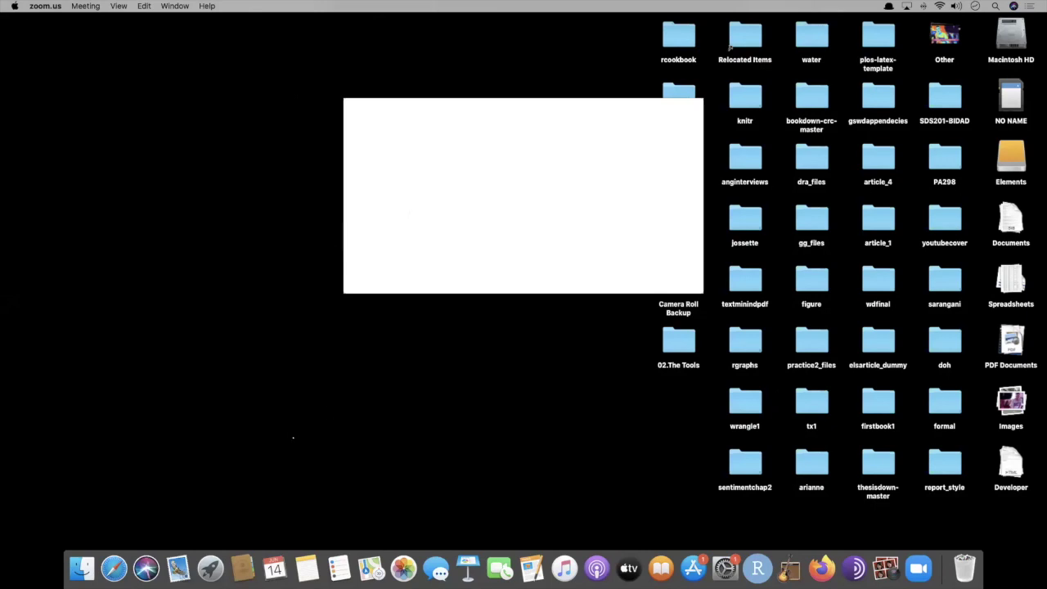
- Switch to Safari and open Google Drive from the Google homepage
left_click(120, 566)
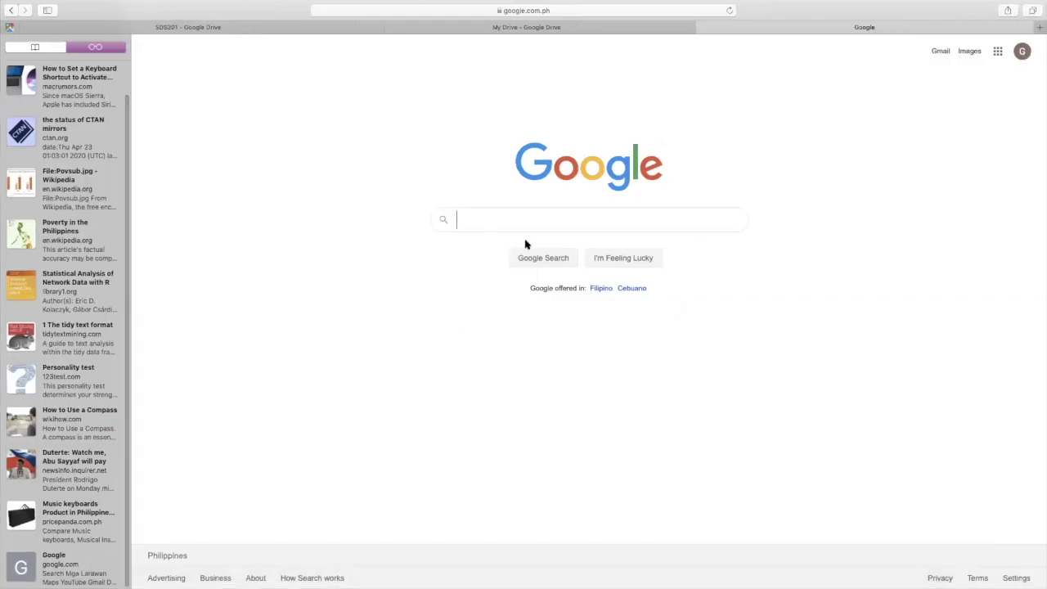
left_click(493, 221)
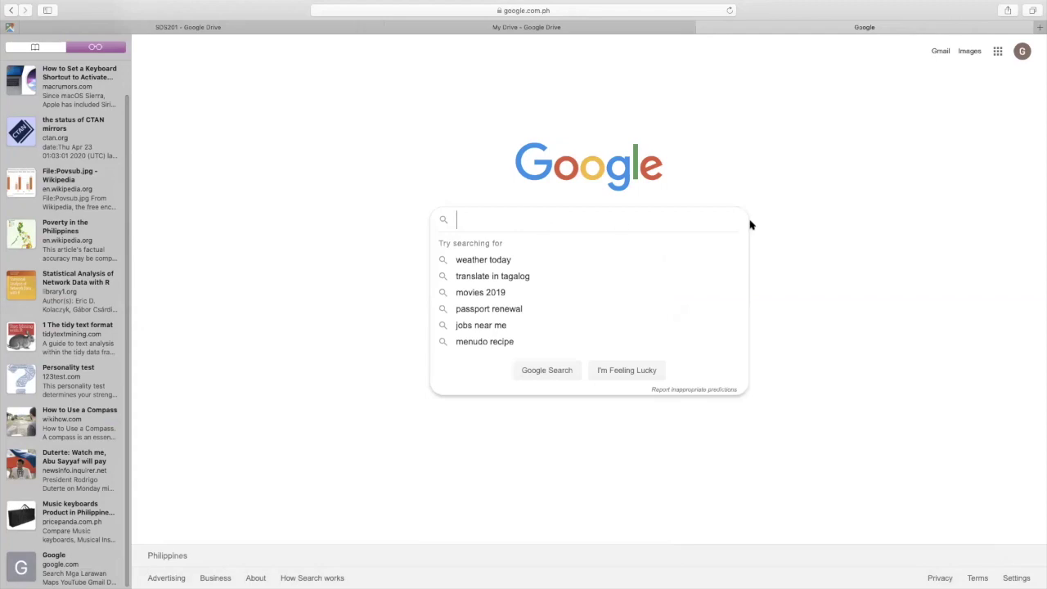
left_click(861, 226)
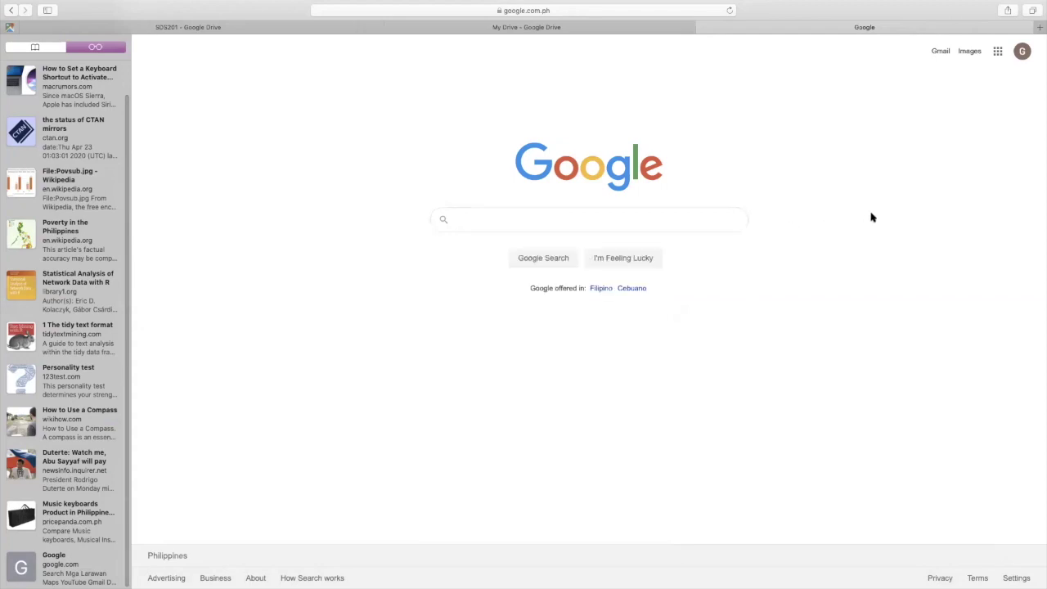
left_click(999, 52)
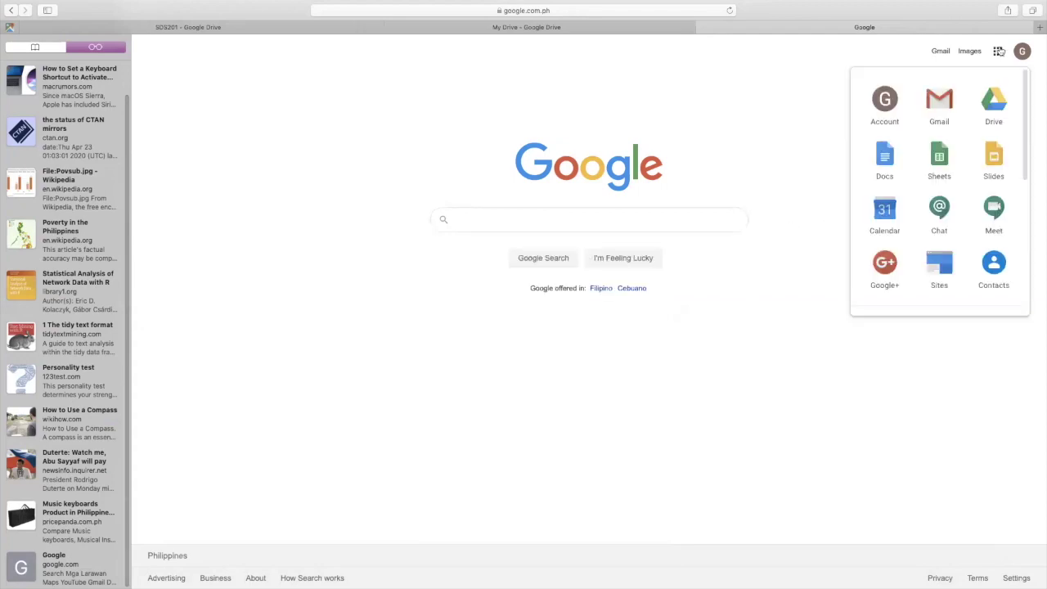
left_click(994, 111)
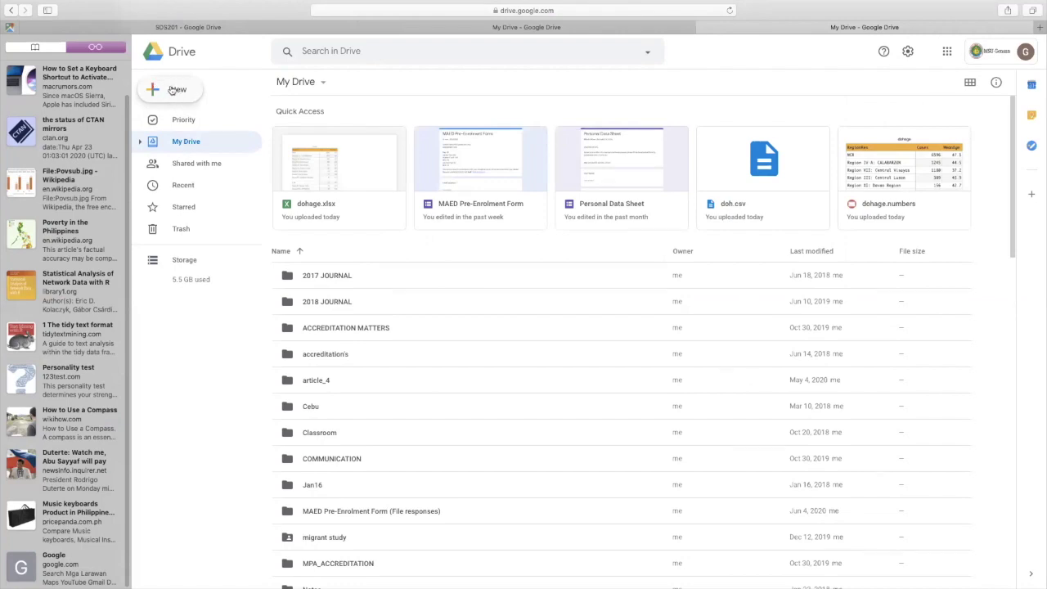
- Create a new folder named SDS200-BIDAD in My Drive
left_click(171, 90)
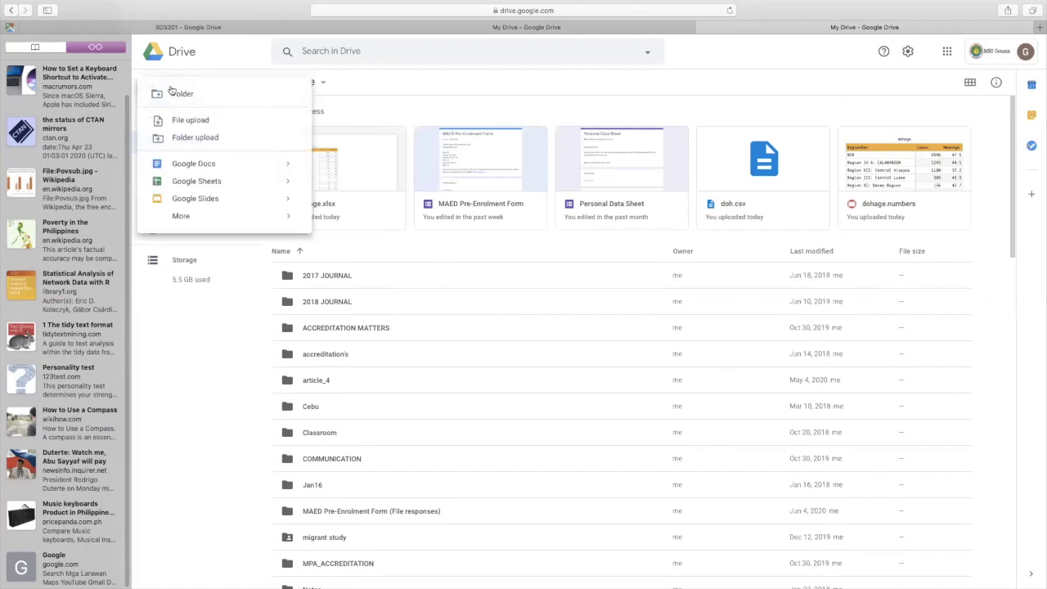
left_click(176, 93)
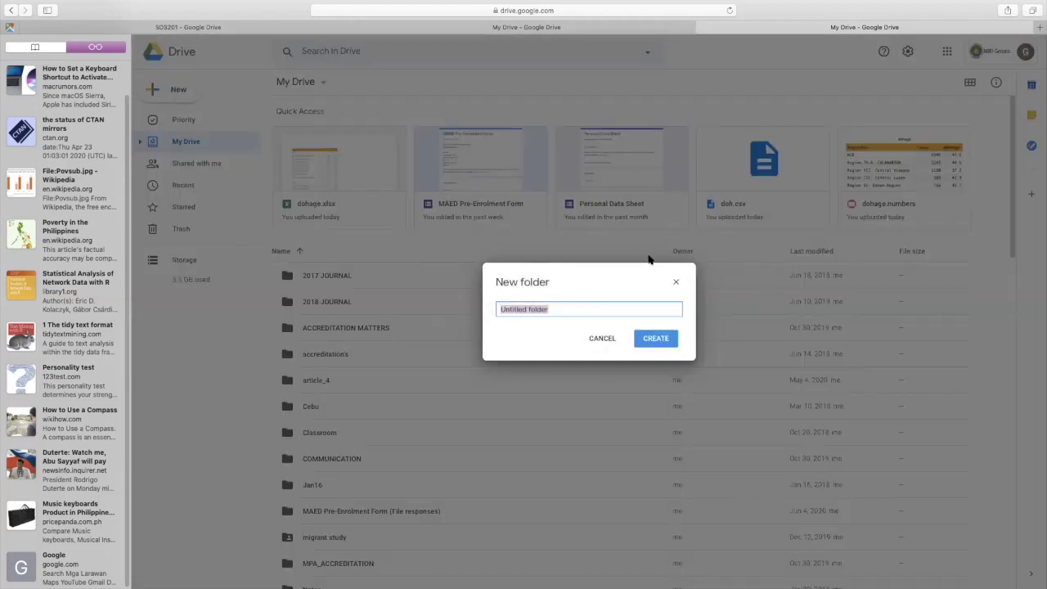
type("SDS200-BIDAD")
left_click(655, 343)
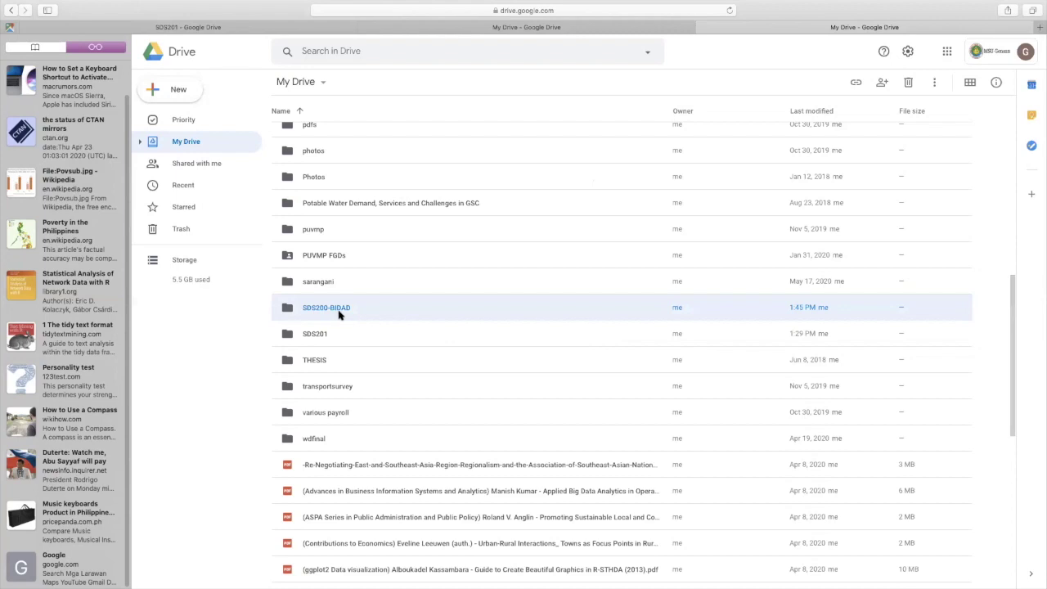
- Open the SDS200-BIDAD folder and upload the SDS201-BIDAD folder from the Desktop into it
double_click(408, 309)
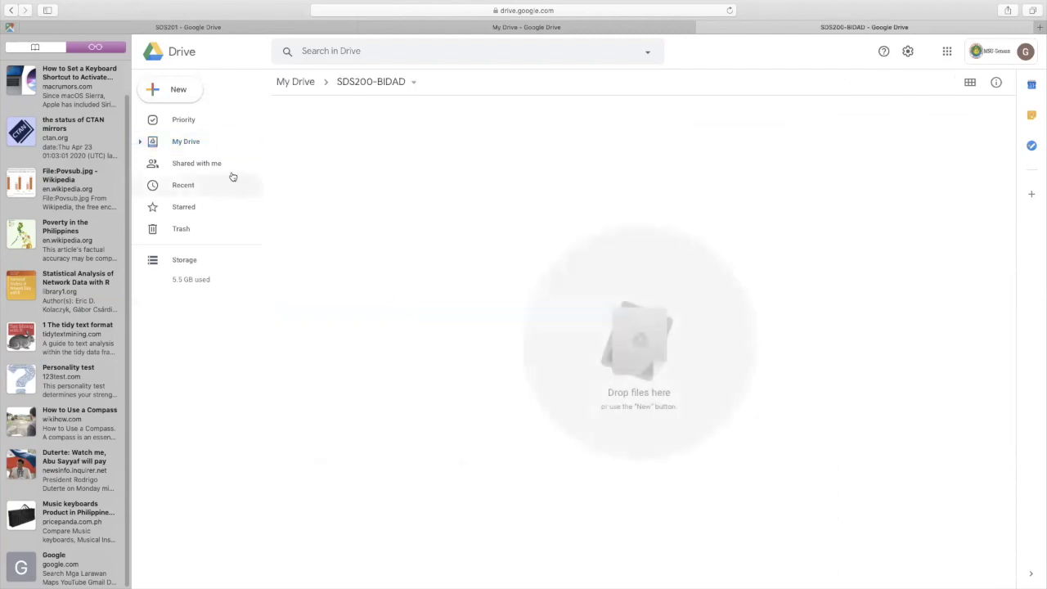
left_click(172, 97)
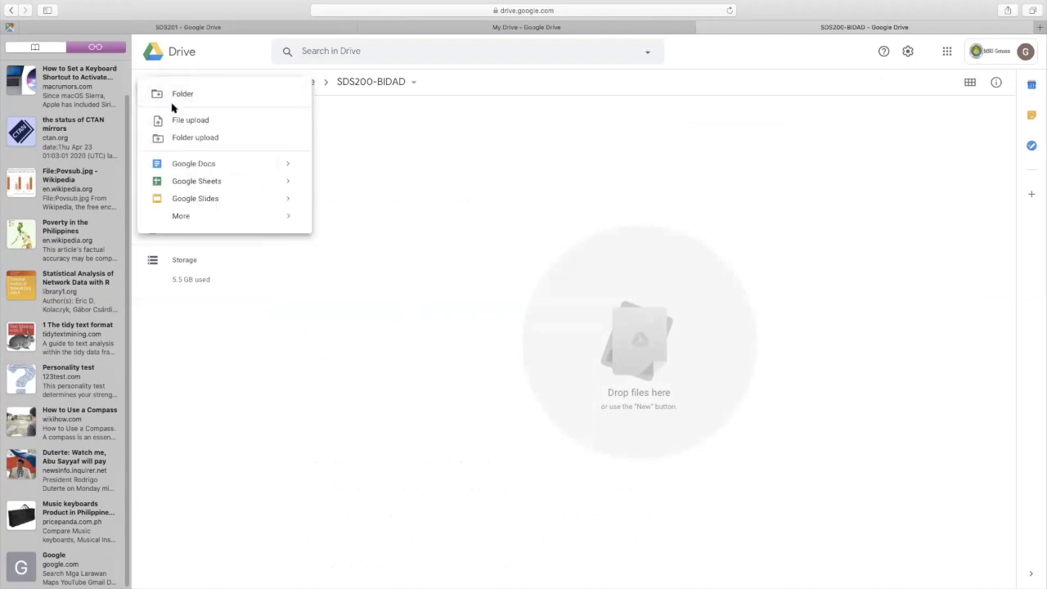
left_click(197, 139)
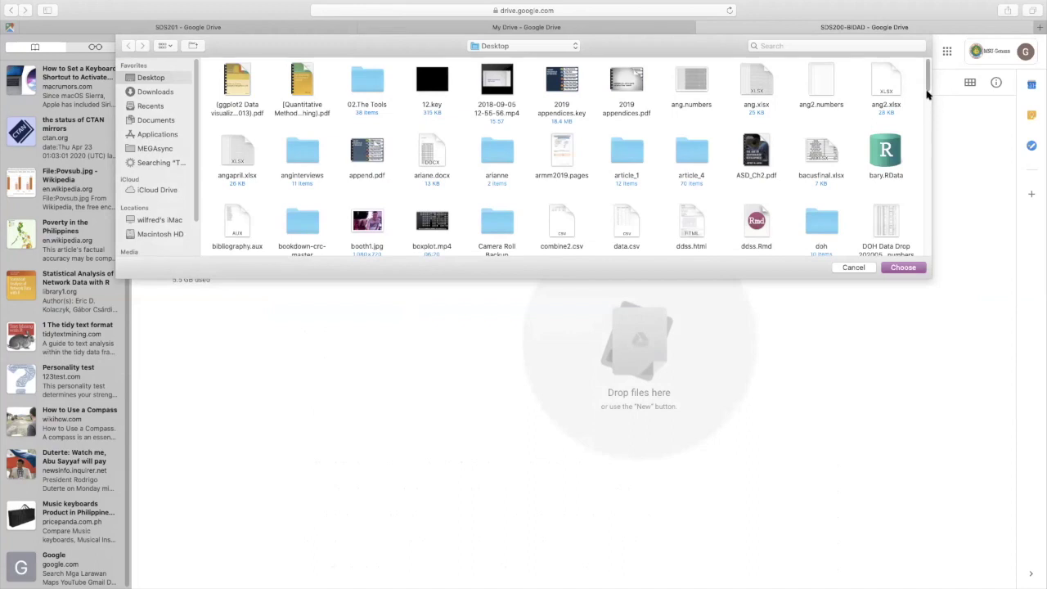
scroll(927, 102, "down", 2)
left_click_drag(927, 101, 931, 205)
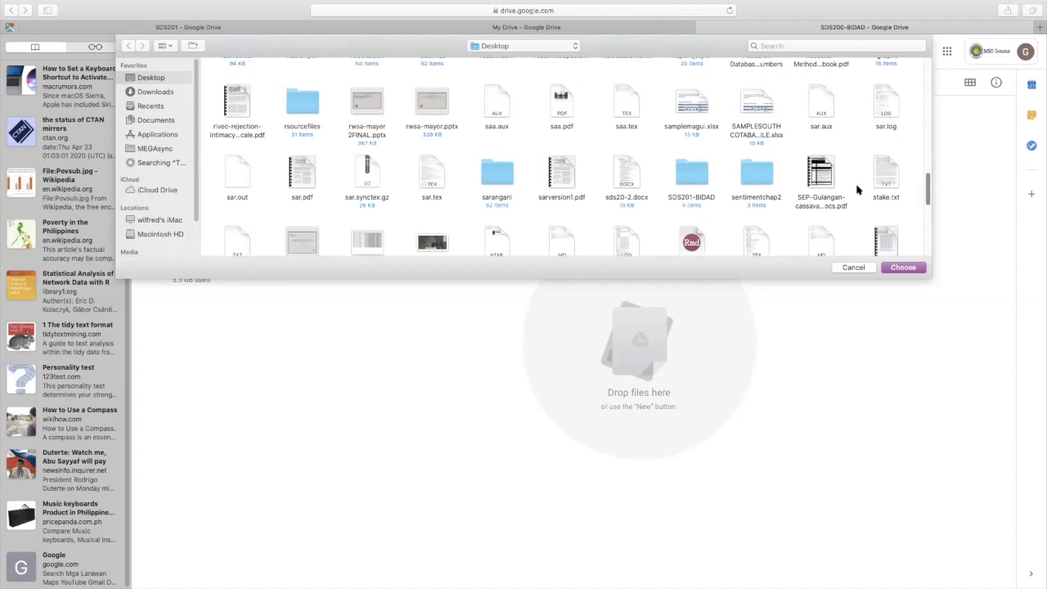
left_click(694, 180)
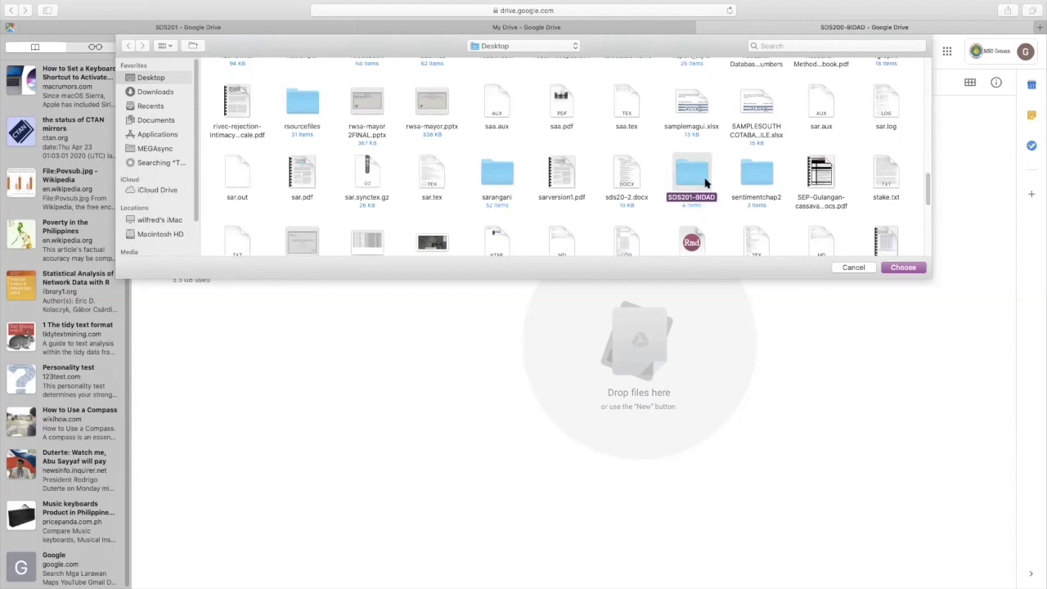
left_click(904, 268)
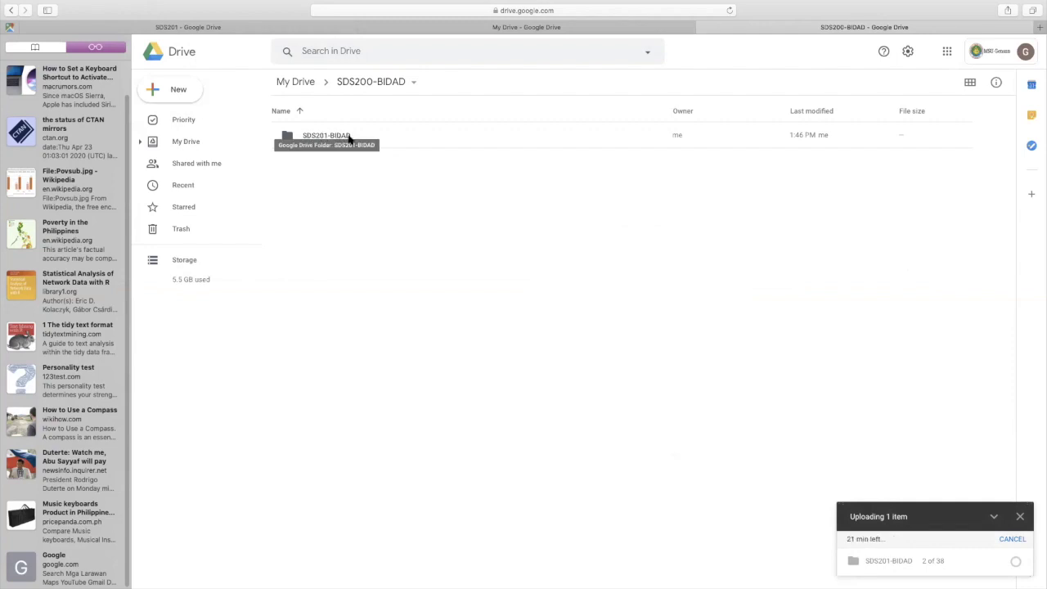
left_click(353, 85)
left_click(338, 85)
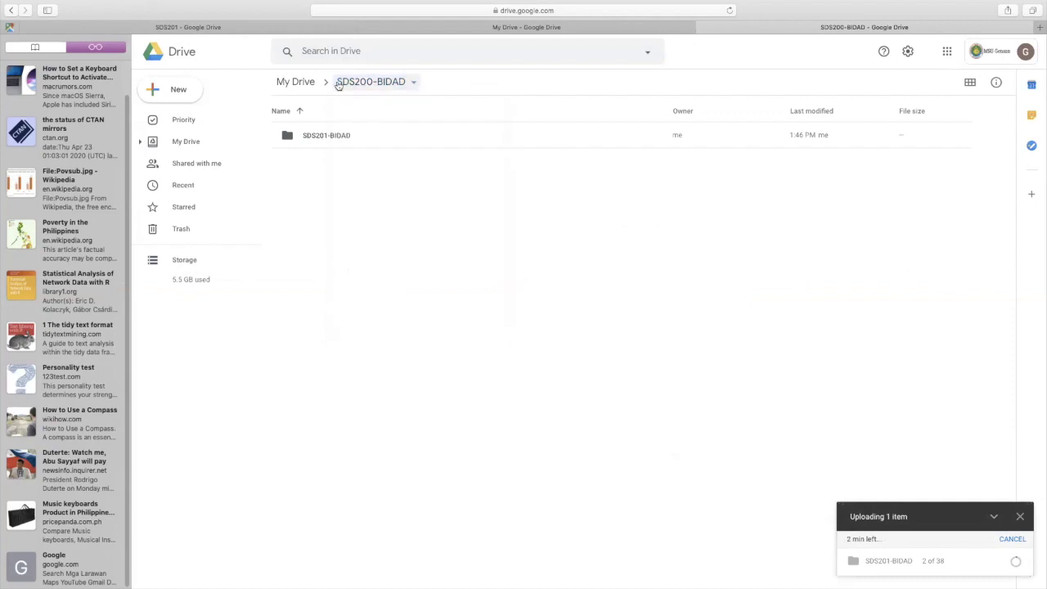
left_click(338, 86)
left_click(531, 129)
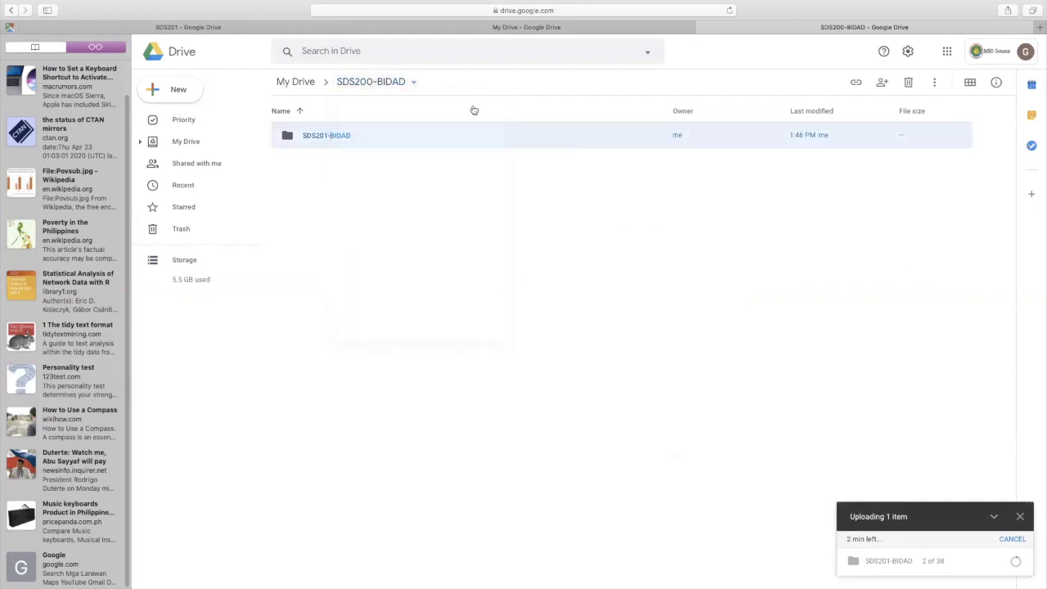
left_click(378, 85)
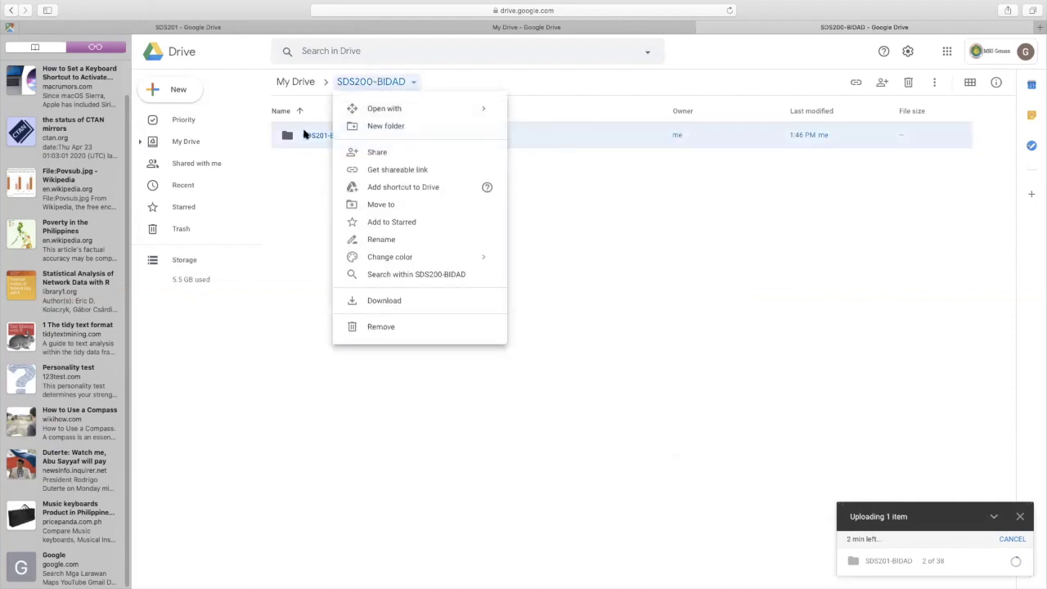
left_click(303, 136)
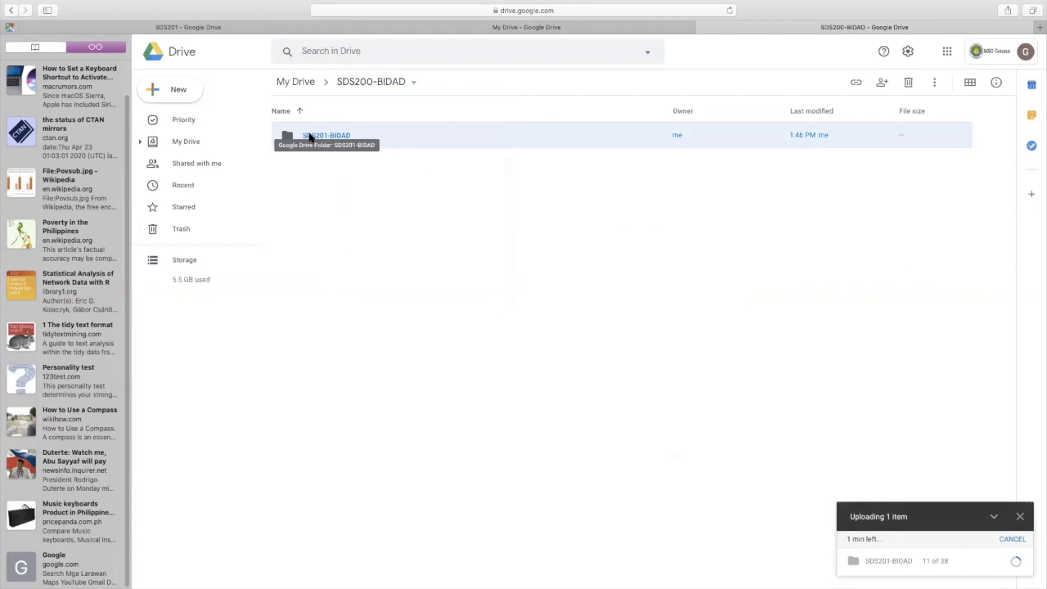
- Examine the uploaded contents of SDS201-BIDAD and its LECTURE1 subfolder, and return to the SDS200-BIDAD folder
double_click(309, 137)
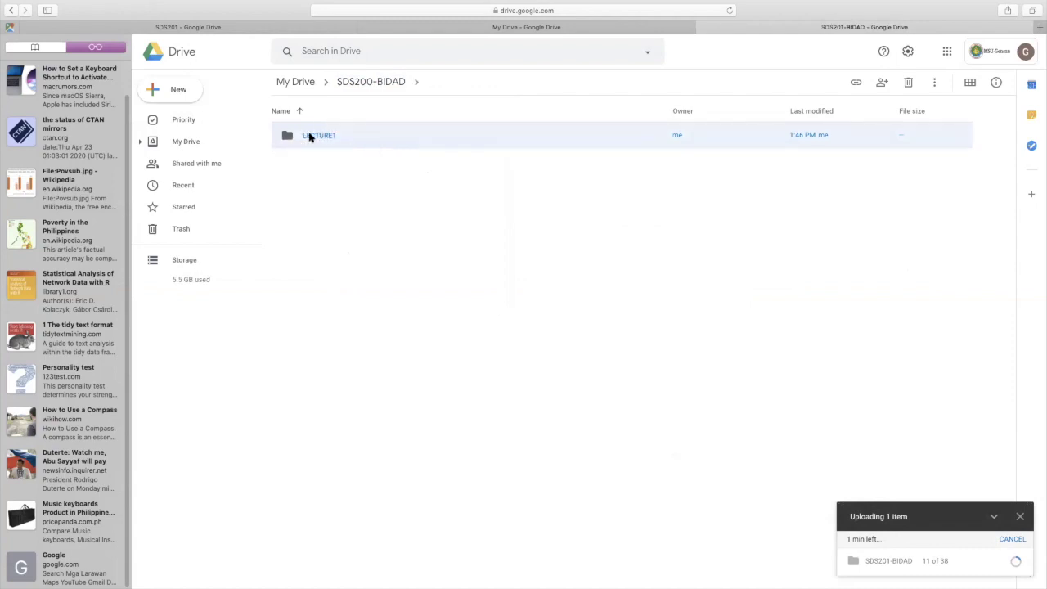
double_click(295, 139)
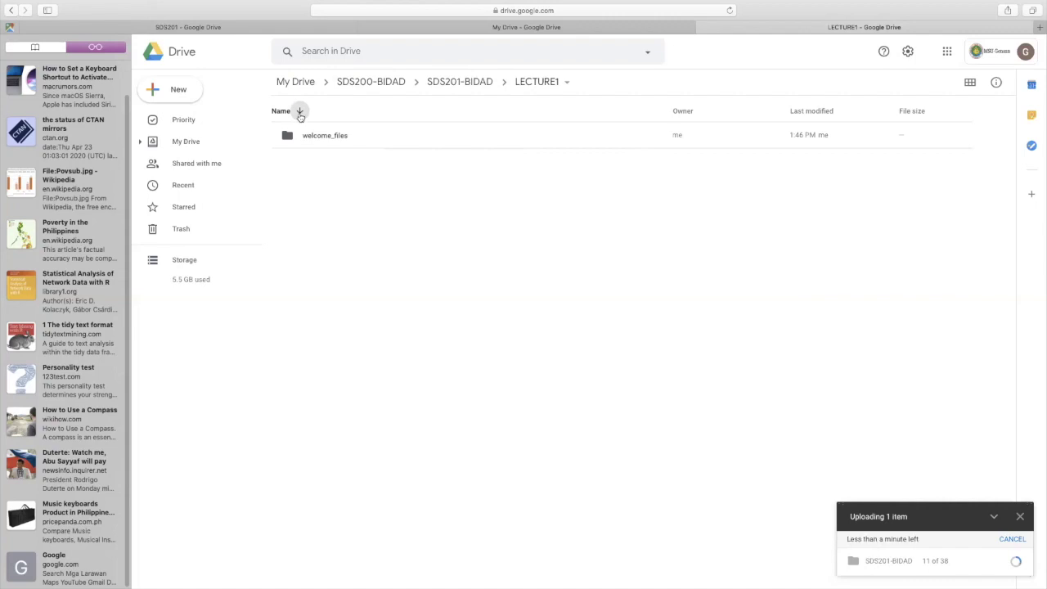
left_click(297, 112)
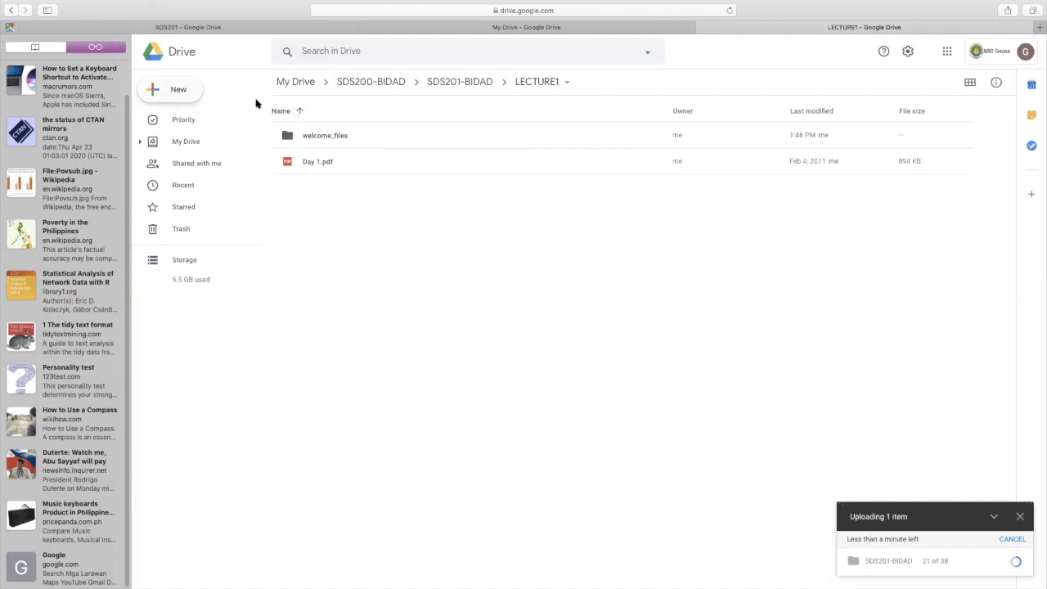
left_click(457, 85)
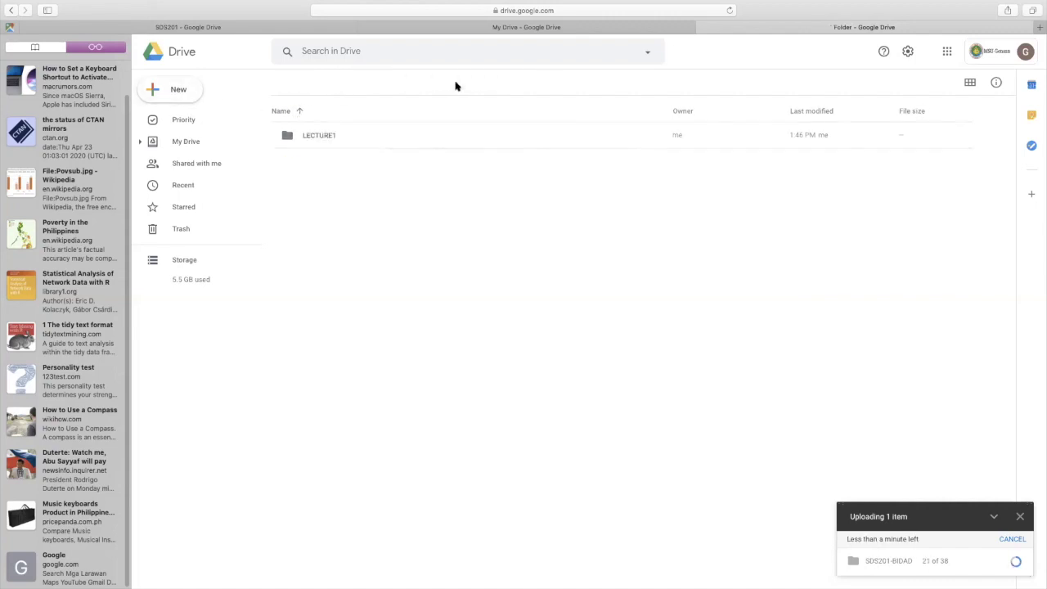
left_click(369, 83)
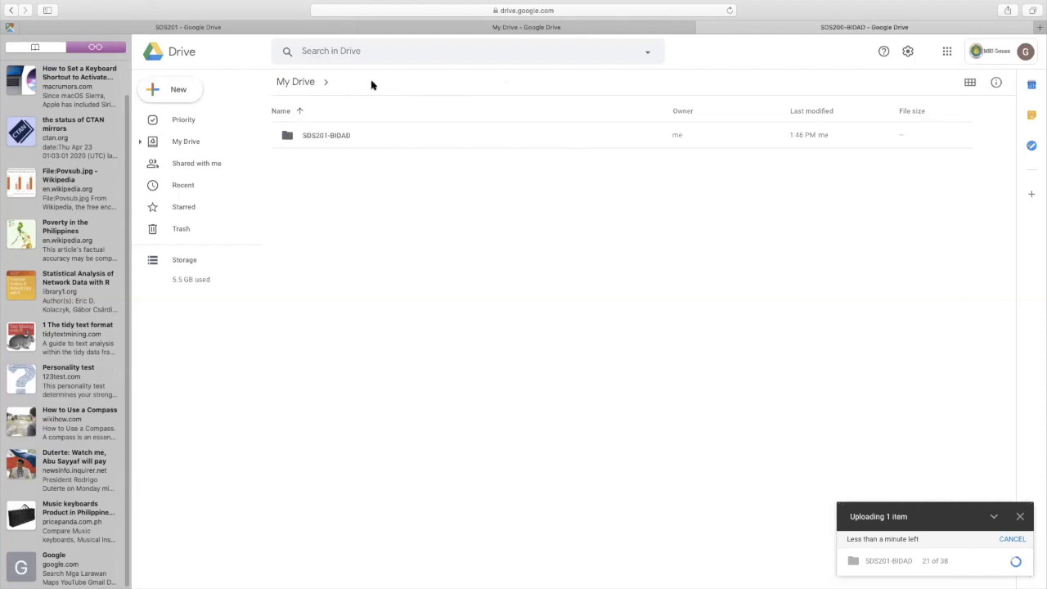
left_click(327, 139)
double_click(327, 139)
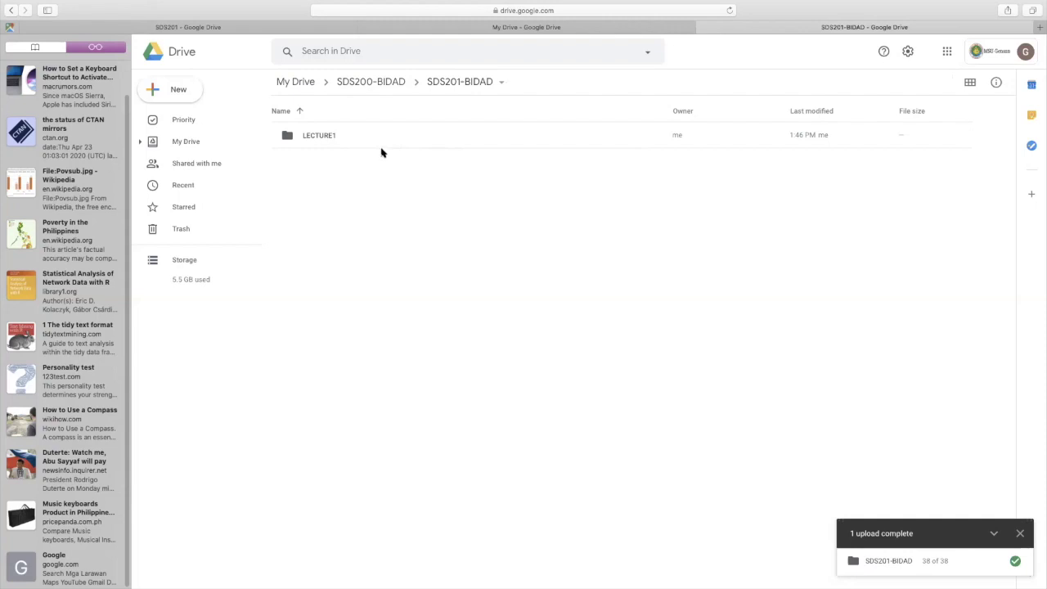
left_click(385, 85)
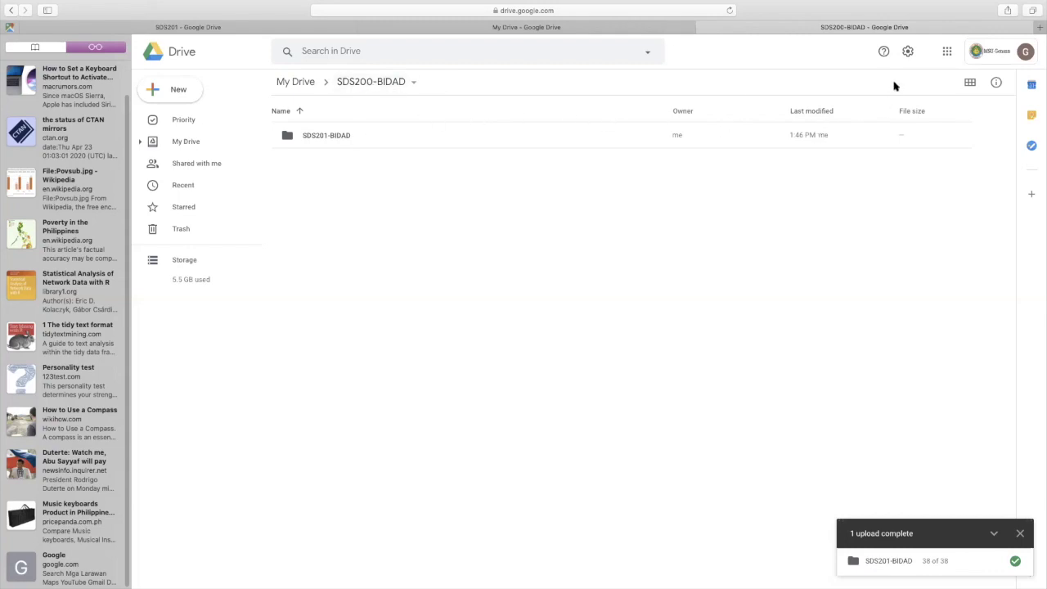
- Open the sharing settings of the SDS200-BIDAD folder for adding people and groups
left_click(383, 82)
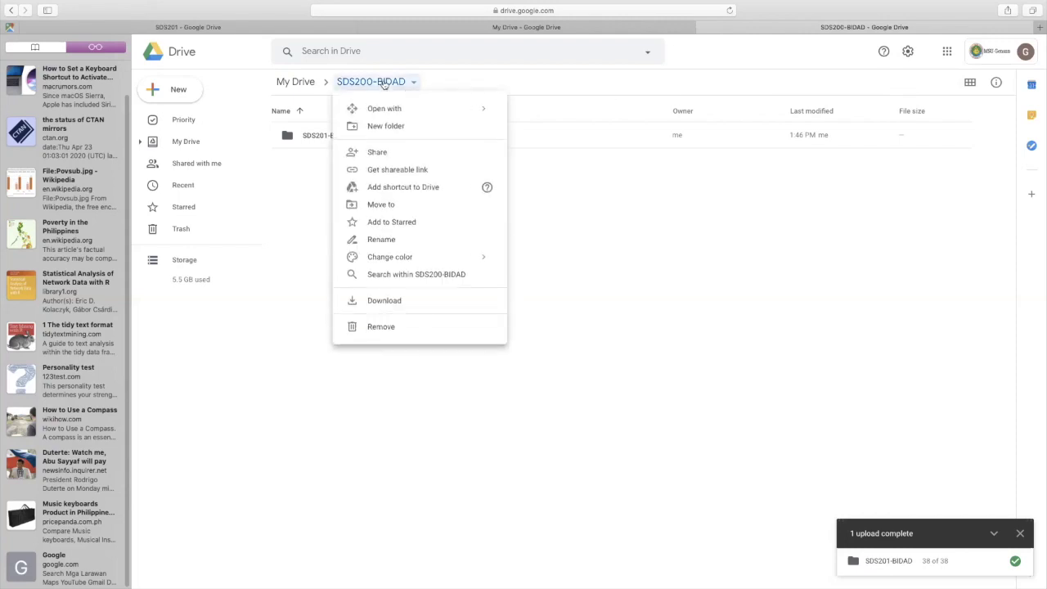
left_click(397, 154)
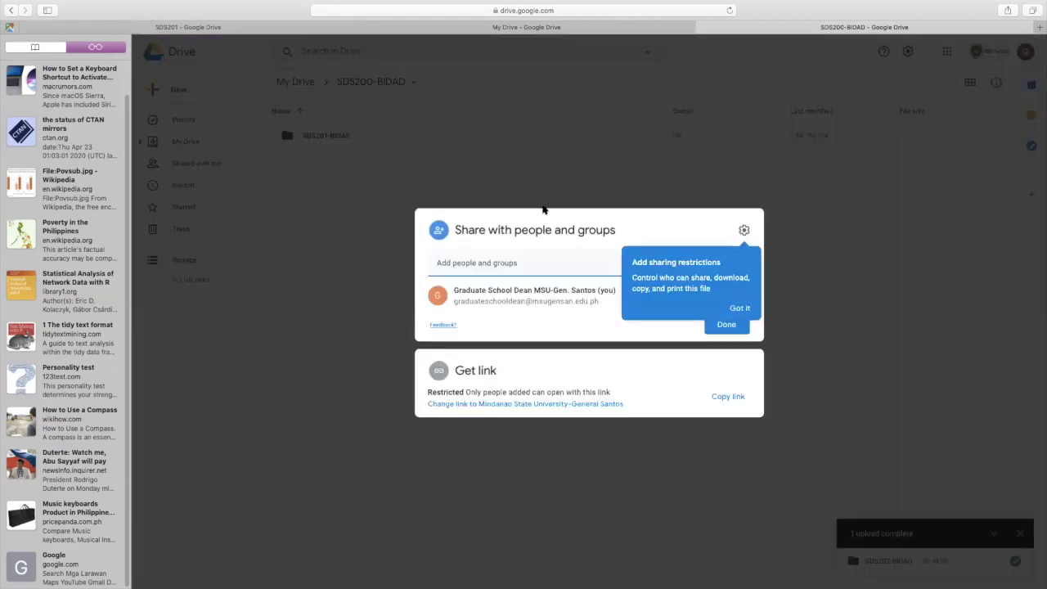
left_click(468, 263)
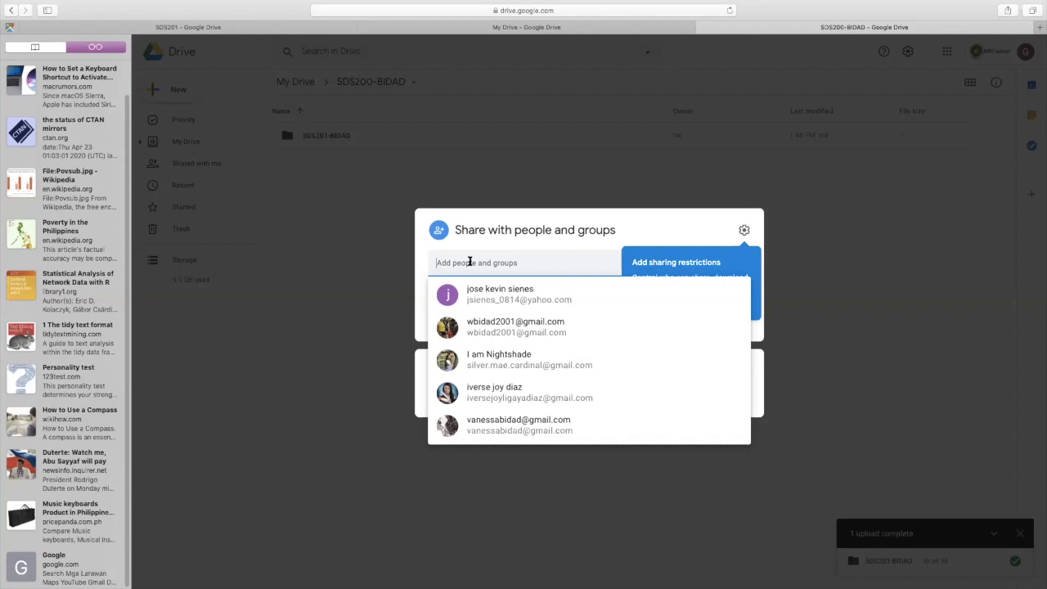
type("GRADUAT")
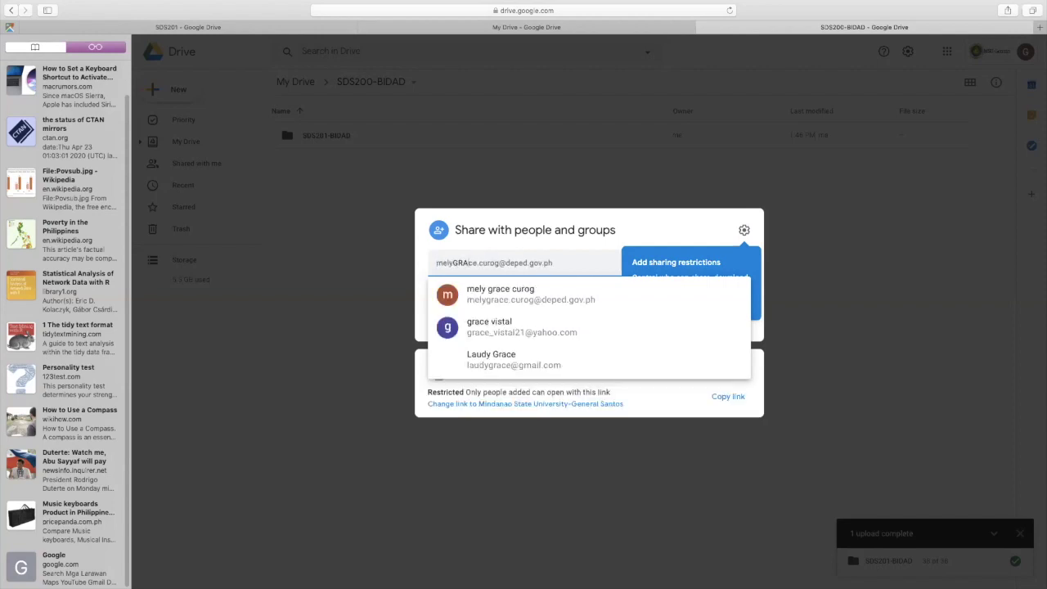
type("E")
key("BackSpace")
key("BackSpace")
key("BackSpace")
key("BackSpace")
key("BackSpace")
key("BackSpace")
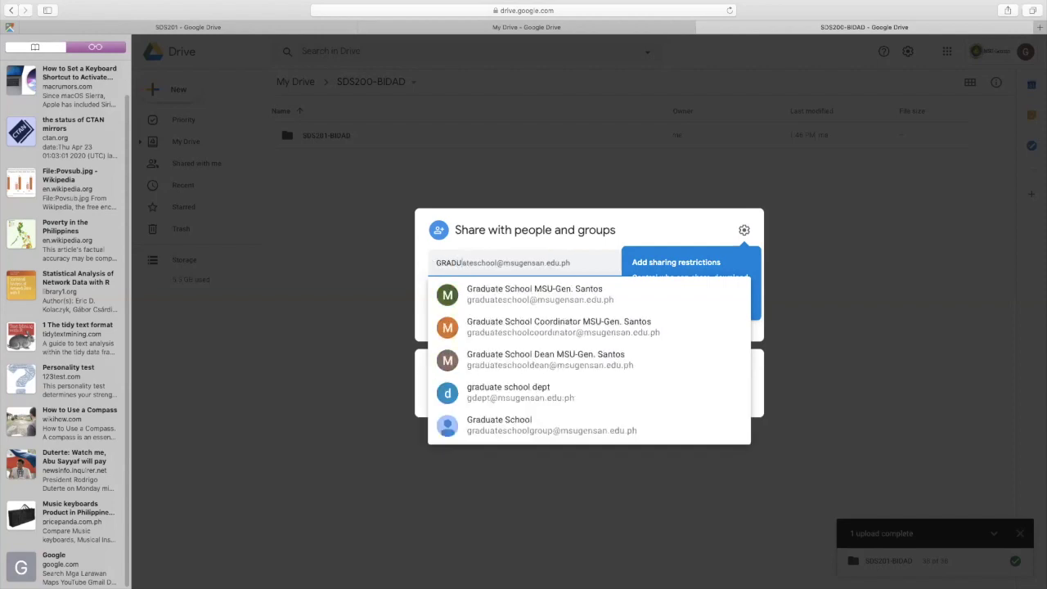
key("super+Left")
type("mely")
key("BackSpace")
key("BackSpace")
key("BackSpace")
key("BackSpace")
key("BackSpace")
key("BackSpace")
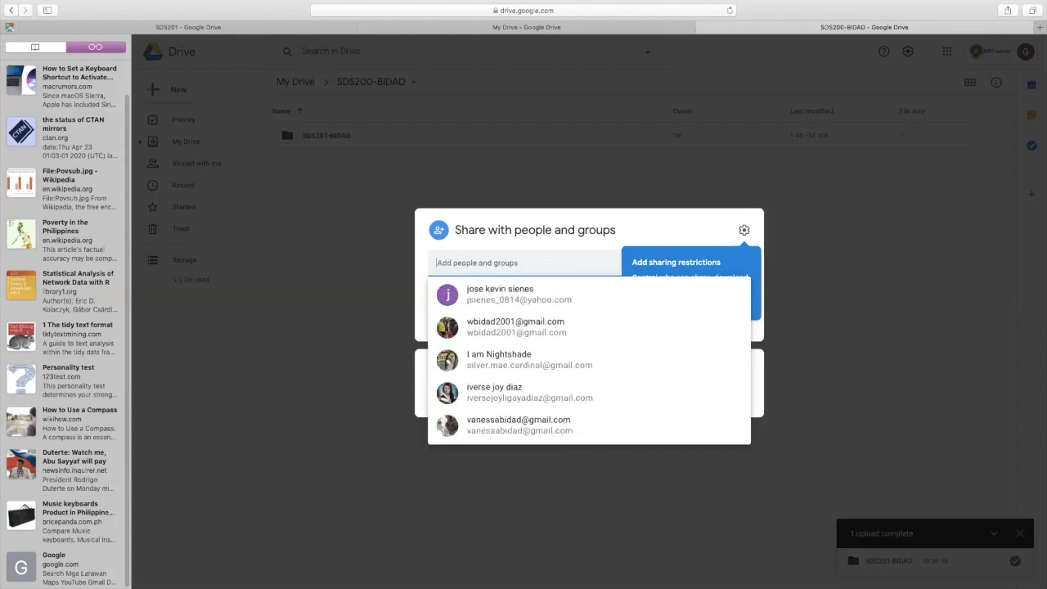
type("m")
key("BackSpace")
- Share the folder with the Graduate School MSU-Gen. Santos account and the owner's personal Gmail contact, allowing sharing outside the organization
type("gradua")
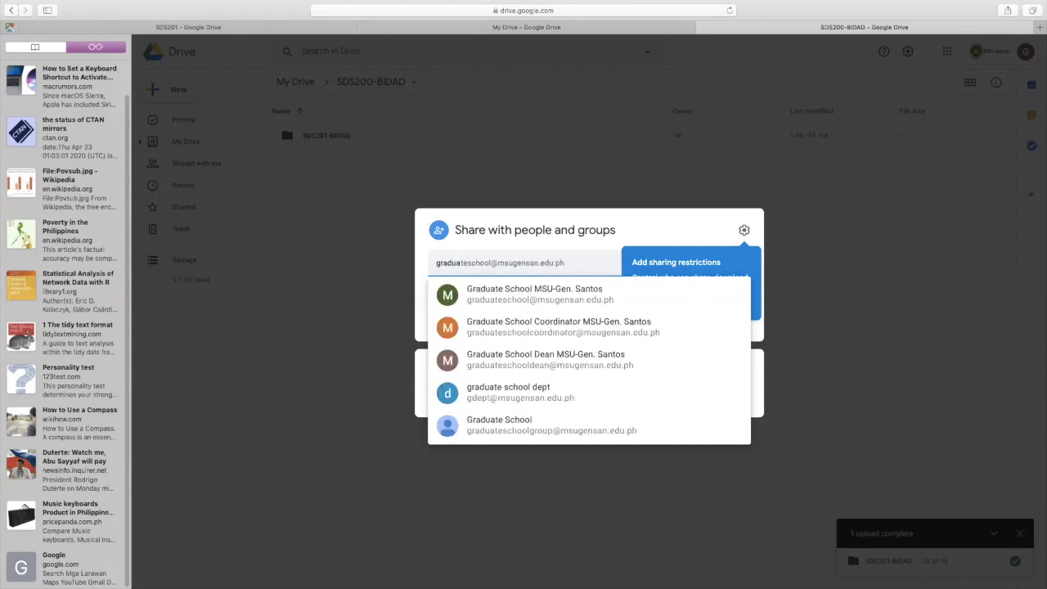
left_click(589, 301)
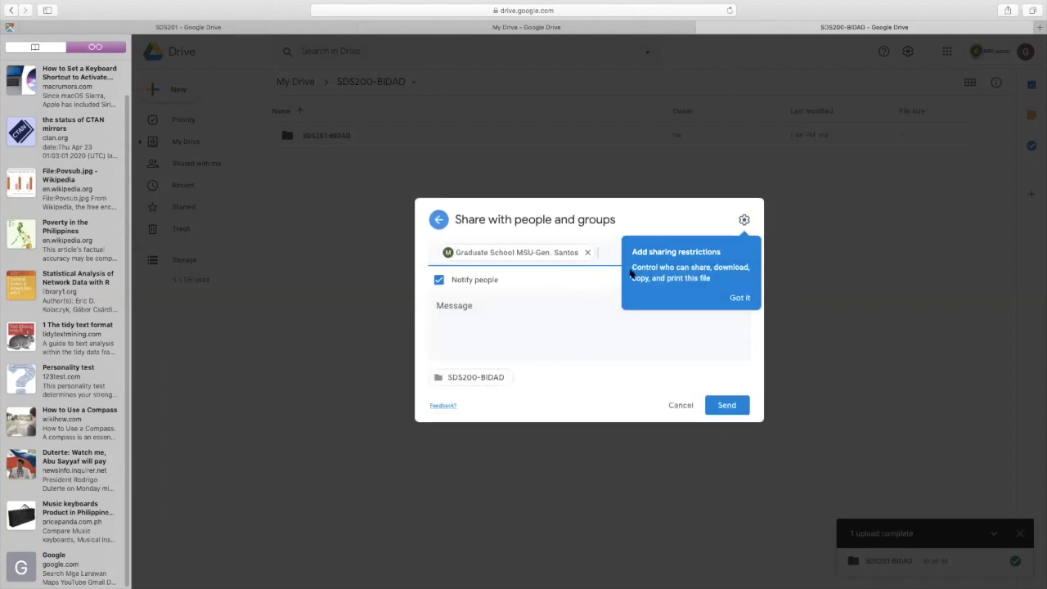
left_click(607, 256)
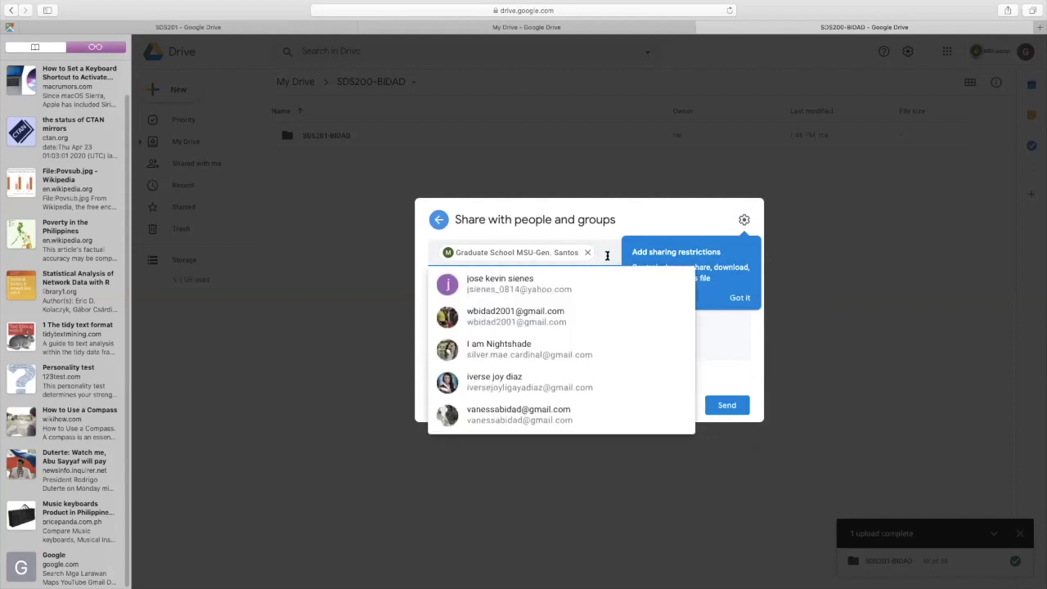
left_click(576, 314)
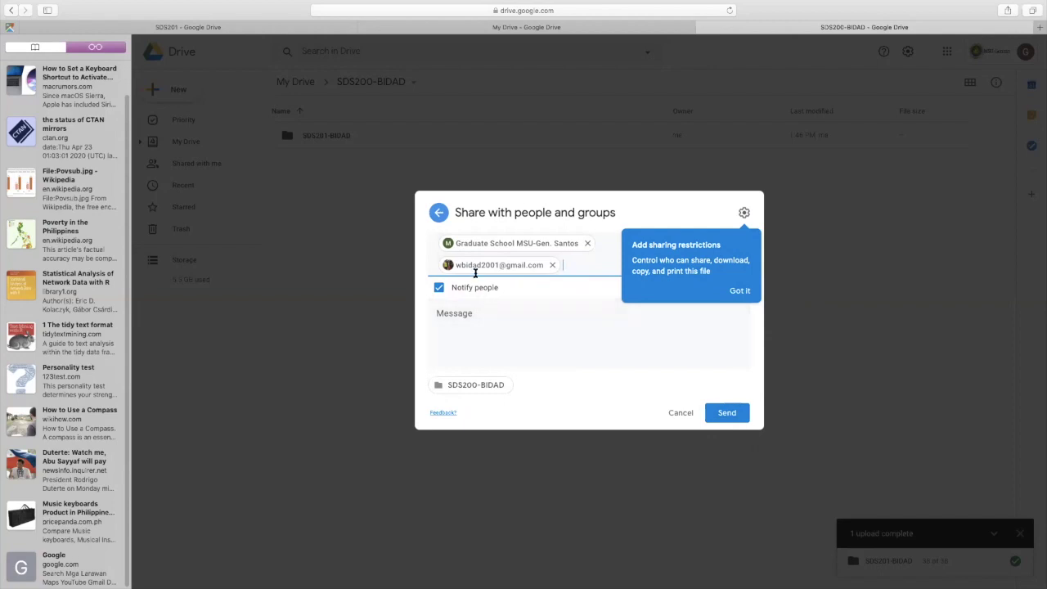
left_click(731, 413)
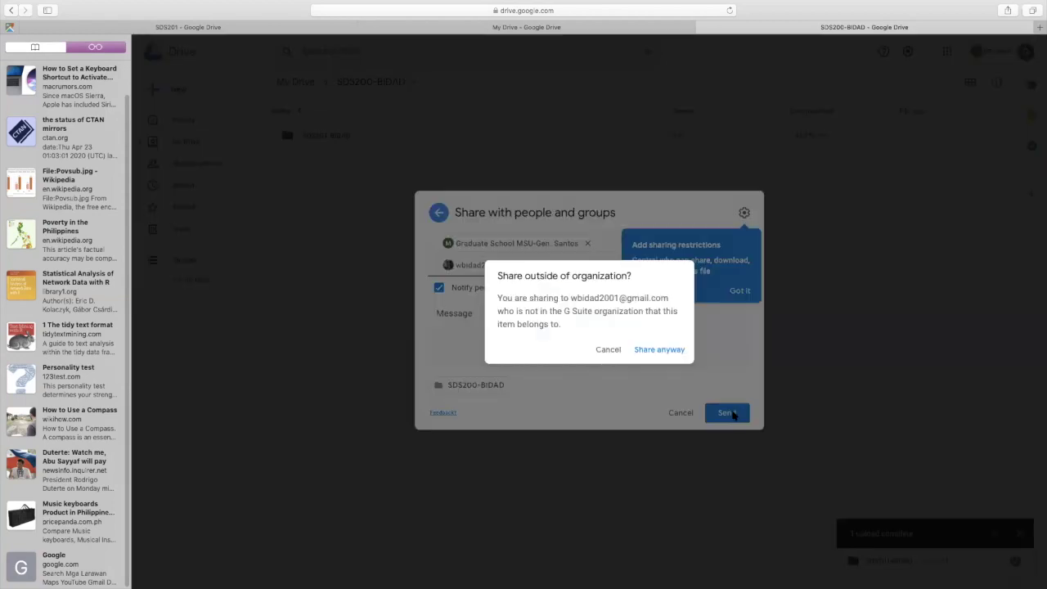
left_click(664, 351)
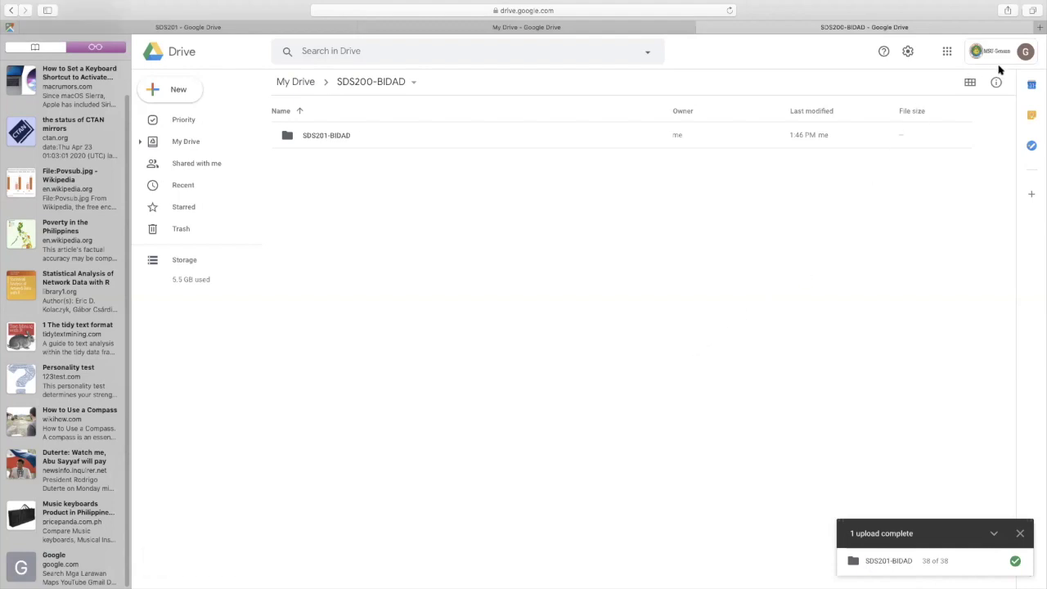
- Switch to the personal Gmail account's Drive and open its list of items shared with it
left_click(1026, 52)
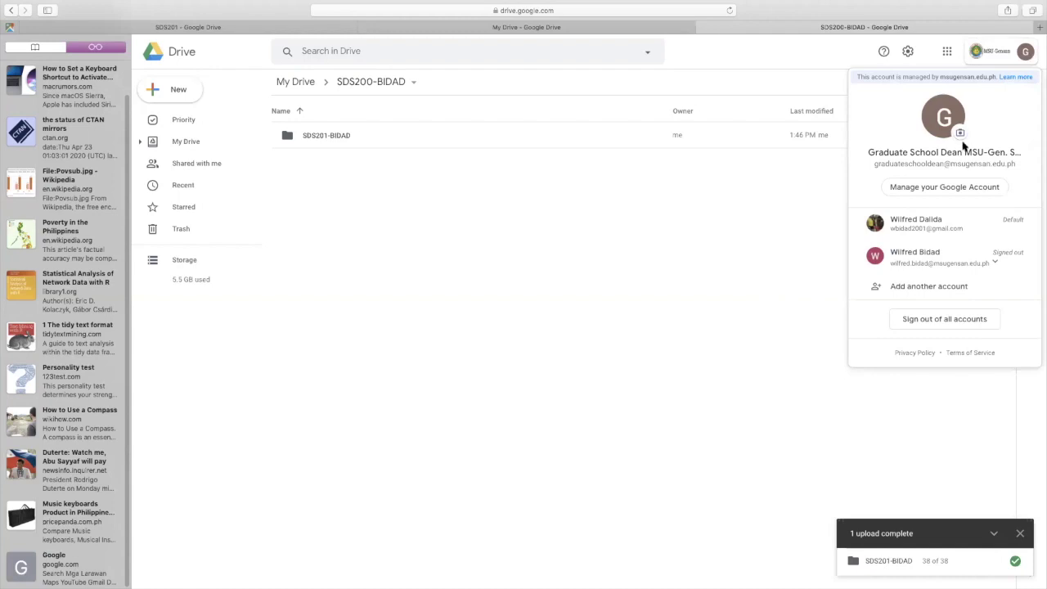
left_click(937, 228)
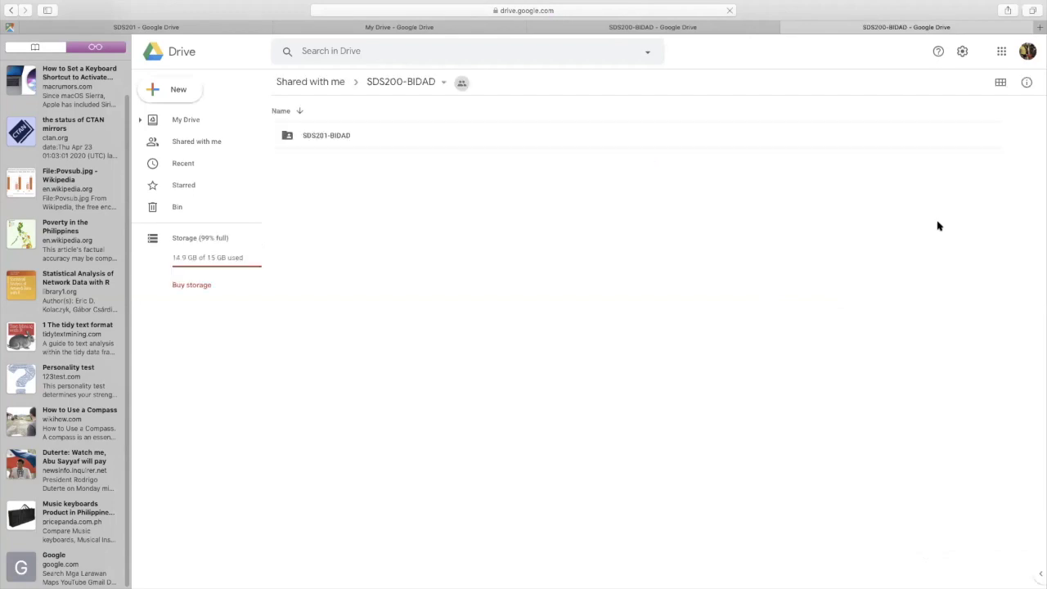
left_click(194, 144)
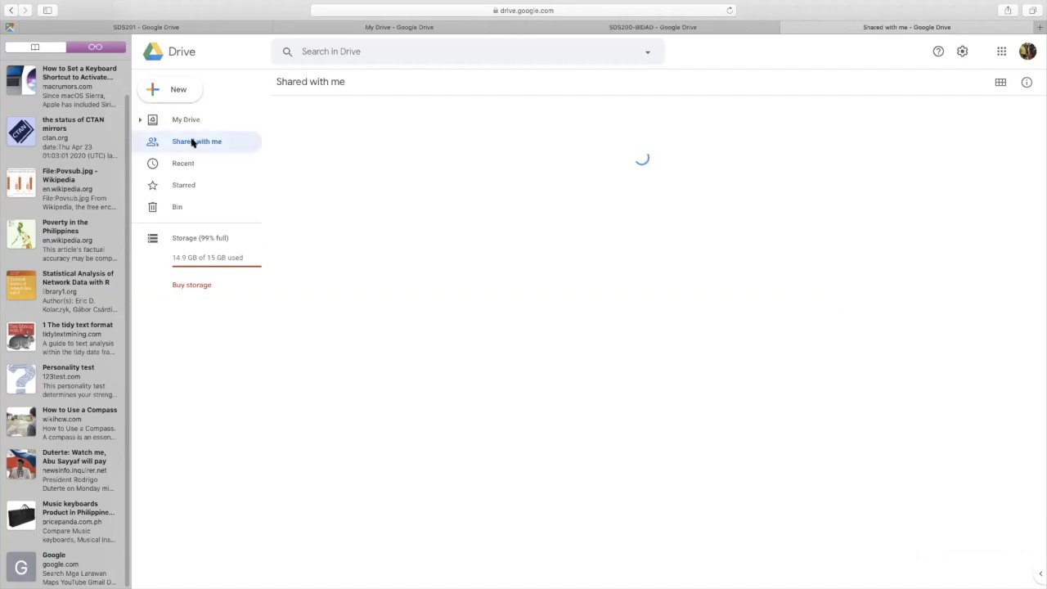